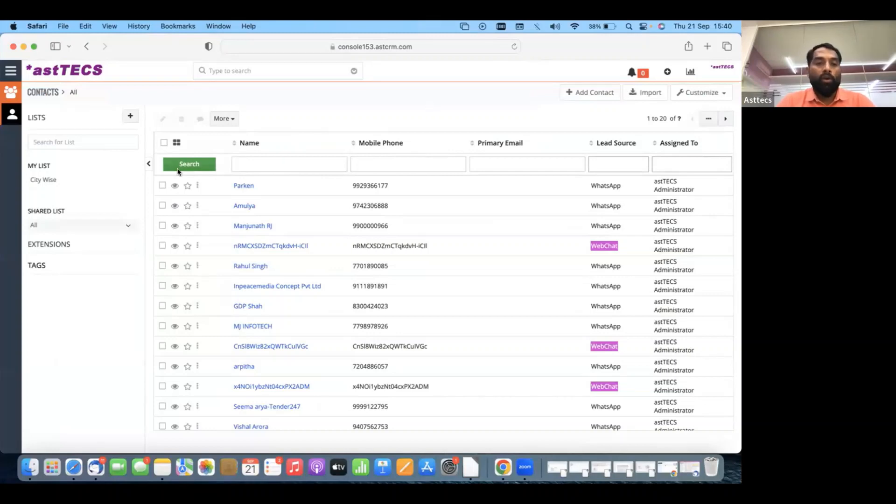
Step: Open the Marketing module's contacts list and look through the newest contacts and their lead sources
left_click(10, 71)
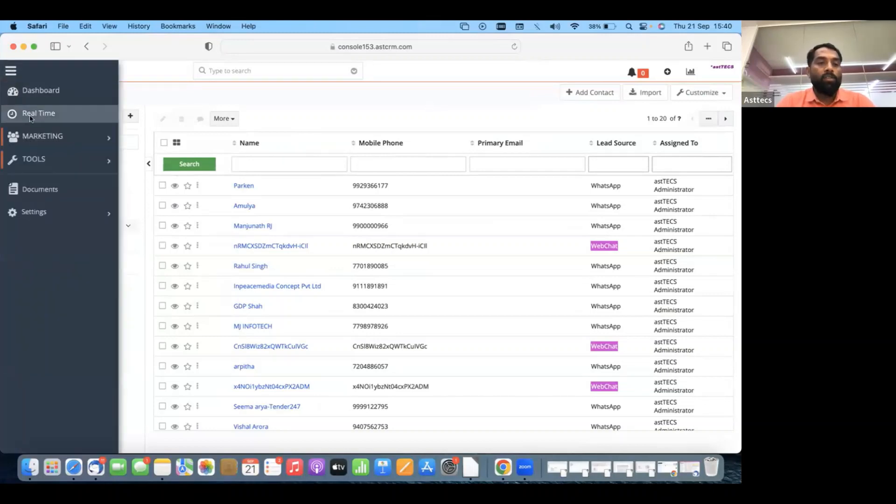
mouse_move(35, 136)
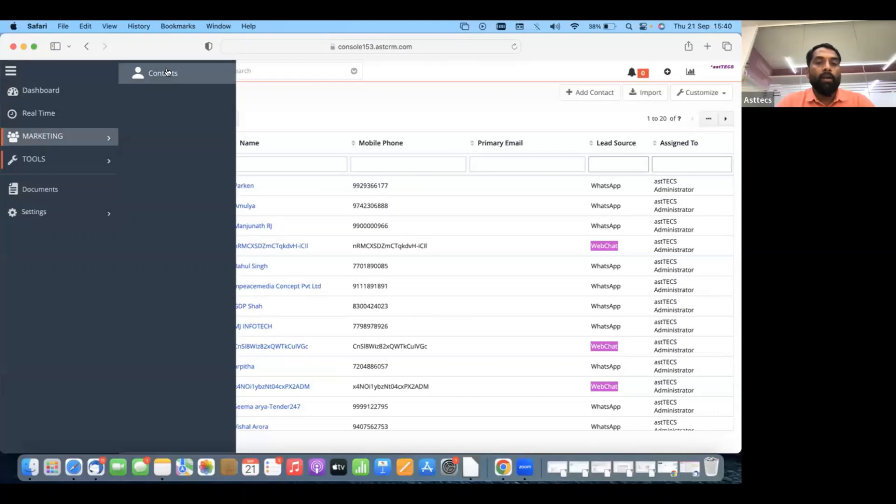
left_click(167, 70)
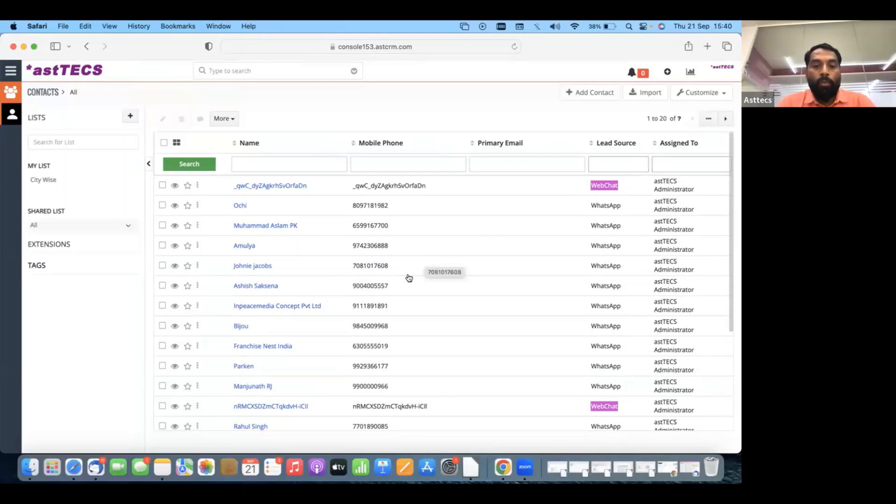
scroll(299, 355, "down", 3)
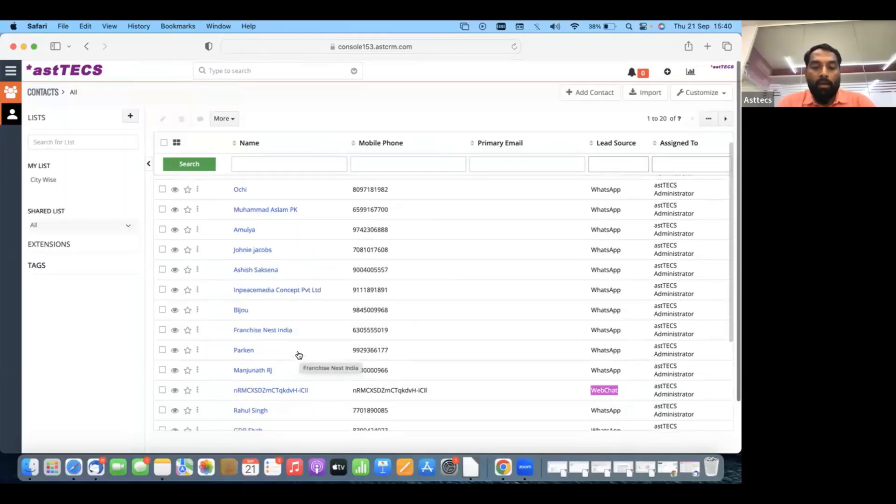
scroll(299, 355, "down", 4)
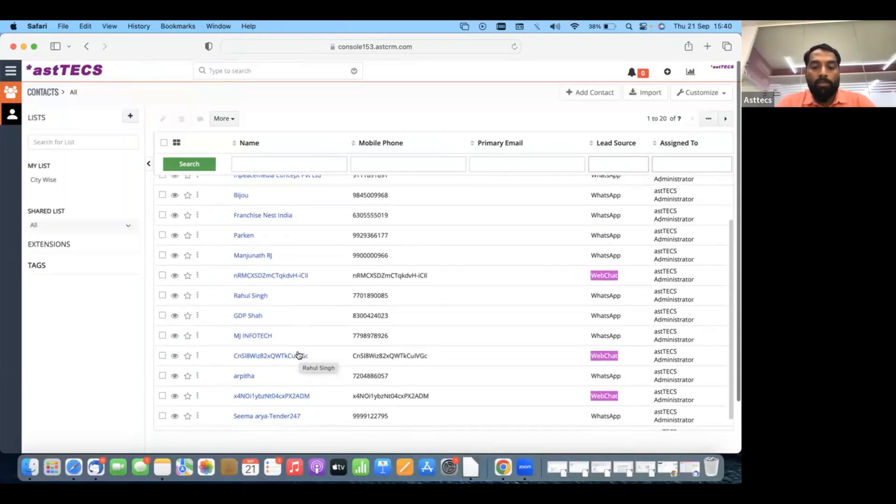
scroll(300, 355, "up", 6)
scroll(300, 355, "down", 6)
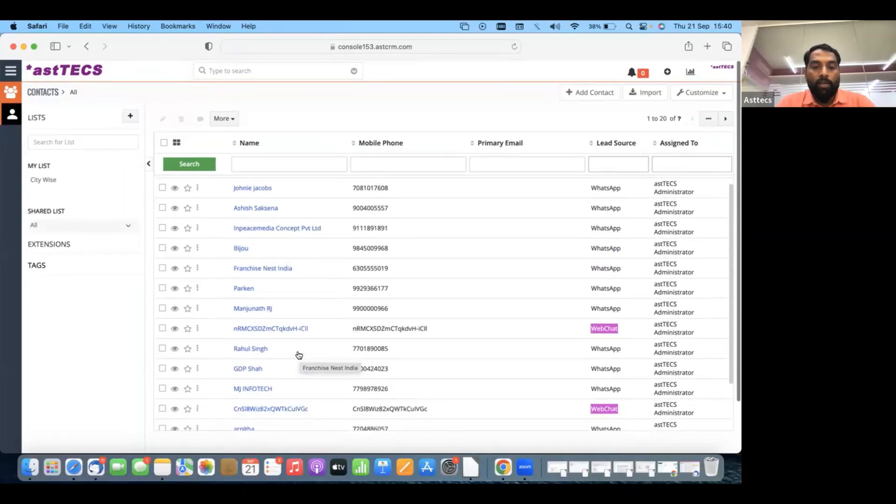
scroll(299, 355, "up", 8)
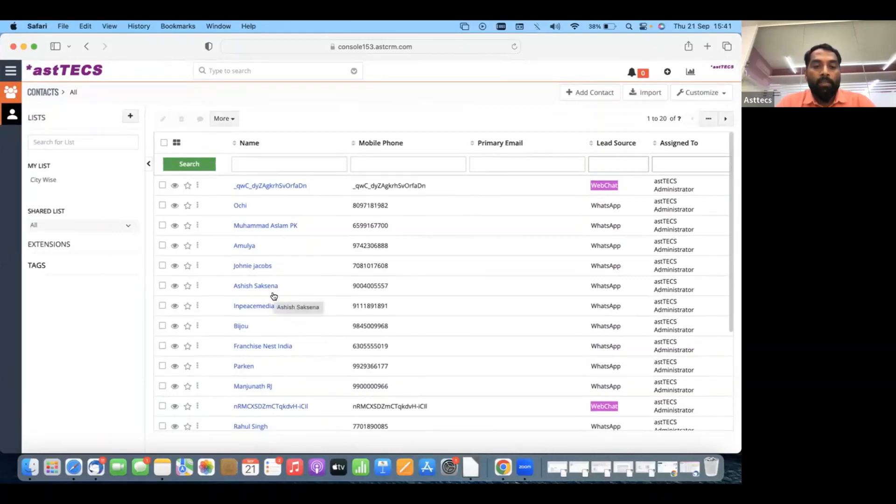
scroll(266, 349, "down", 2)
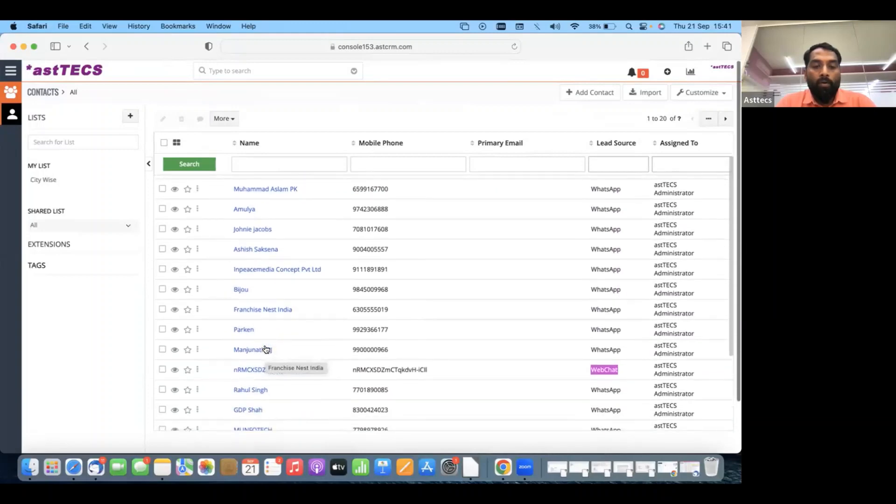
scroll(266, 349, "up", 3)
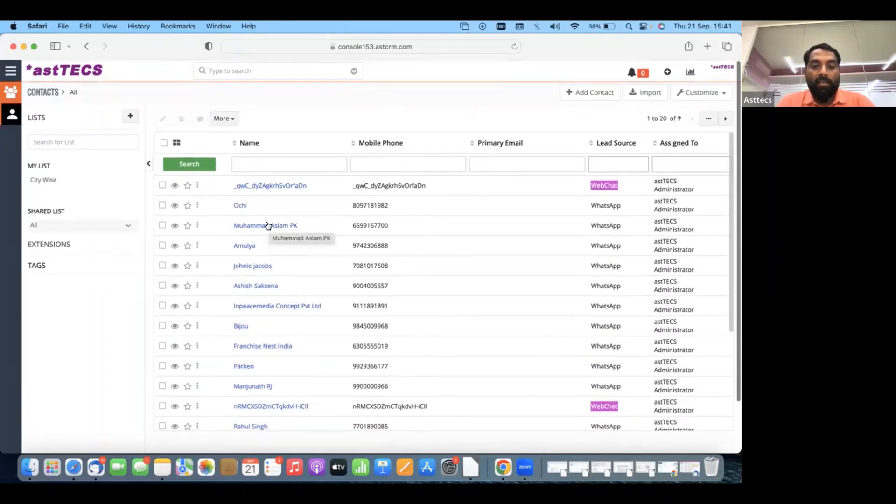
Step: Open the record of the third contact in the list and check its Modified Time
left_click(268, 226)
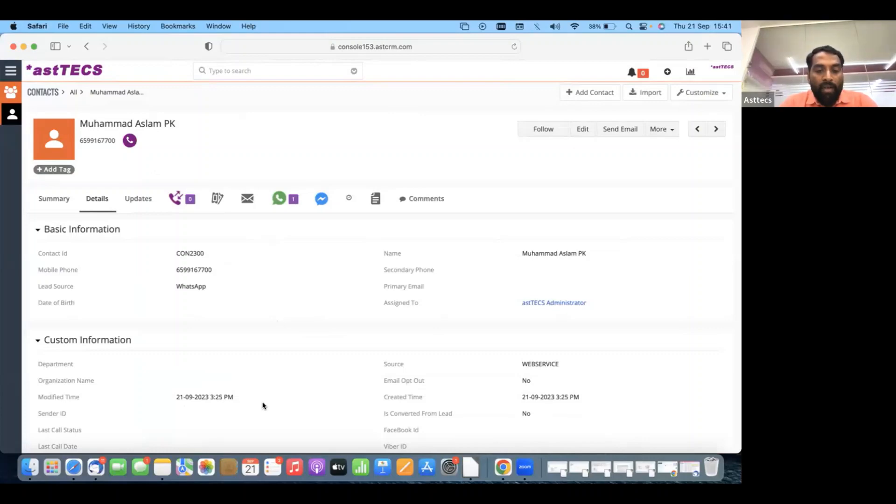
left_click_drag(236, 397, 167, 395)
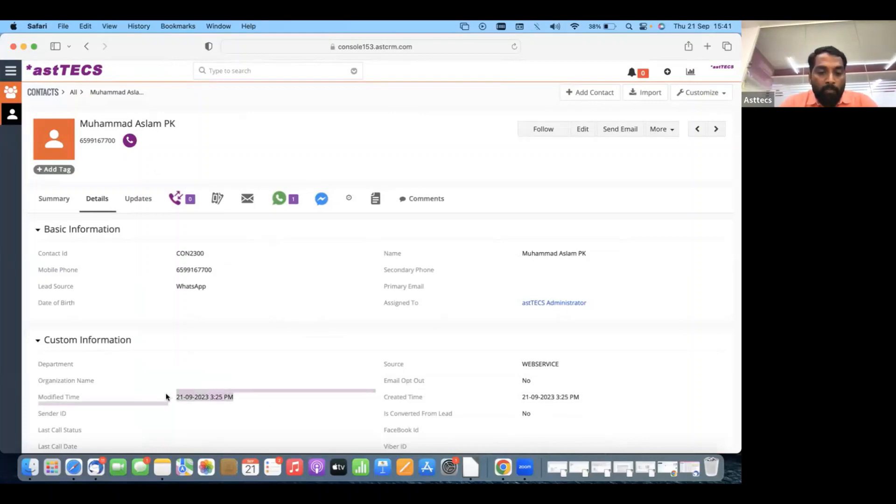
left_click(276, 342)
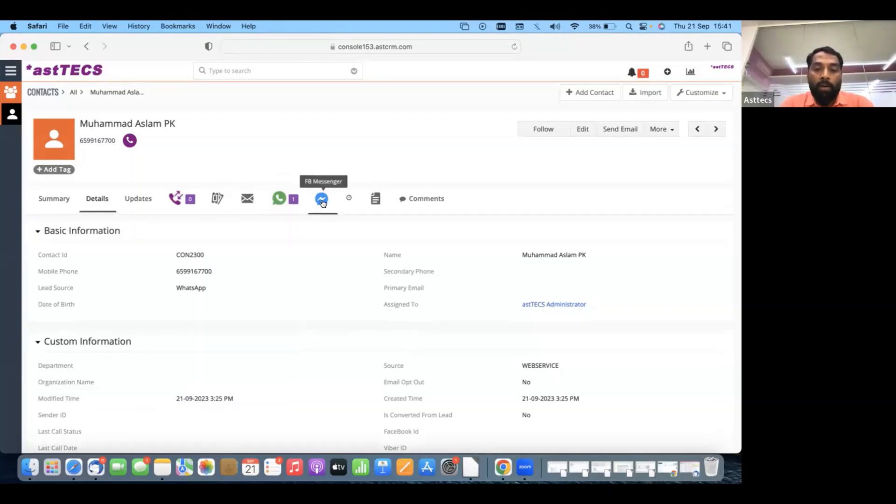
Step: Check the contact's section next to FB Messenger, reload the page and return to the contact's details
left_click(348, 202)
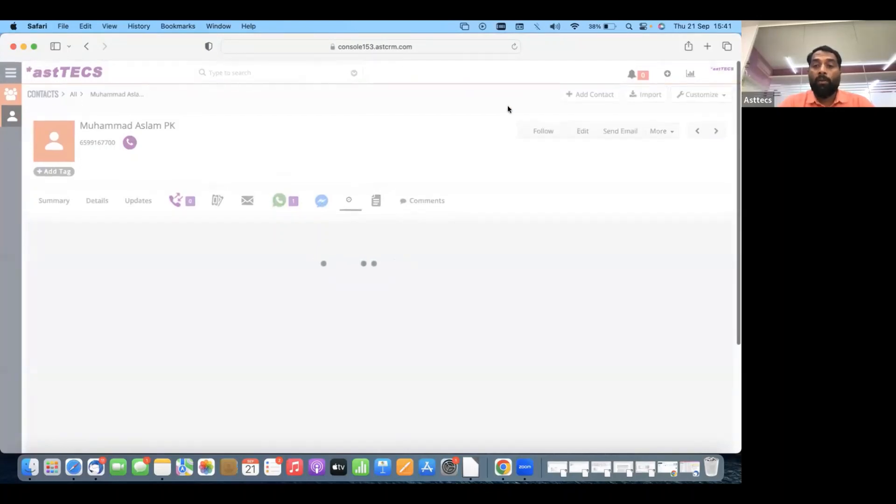
left_click_drag(714, 34, 690, 95)
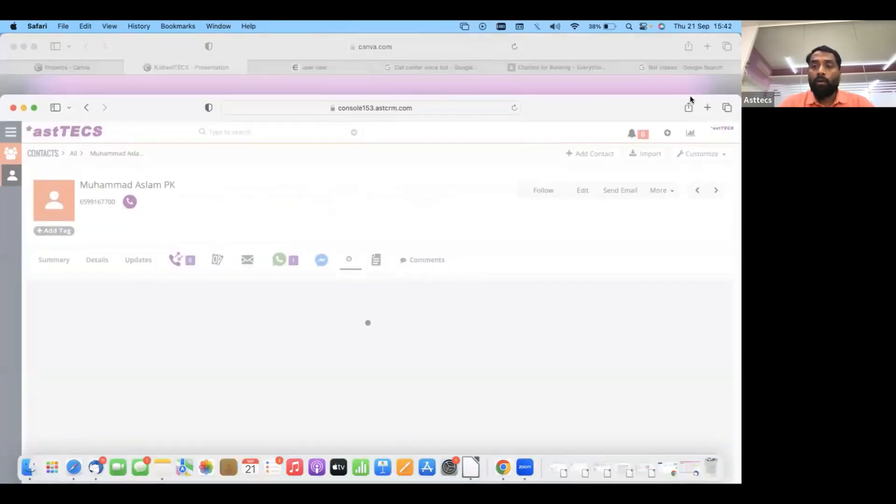
left_click(514, 108)
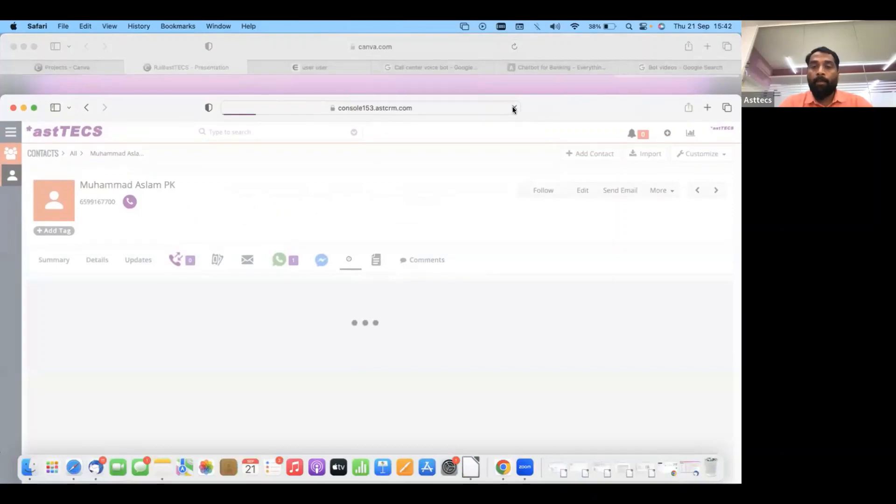
left_click_drag(571, 107, 569, 49)
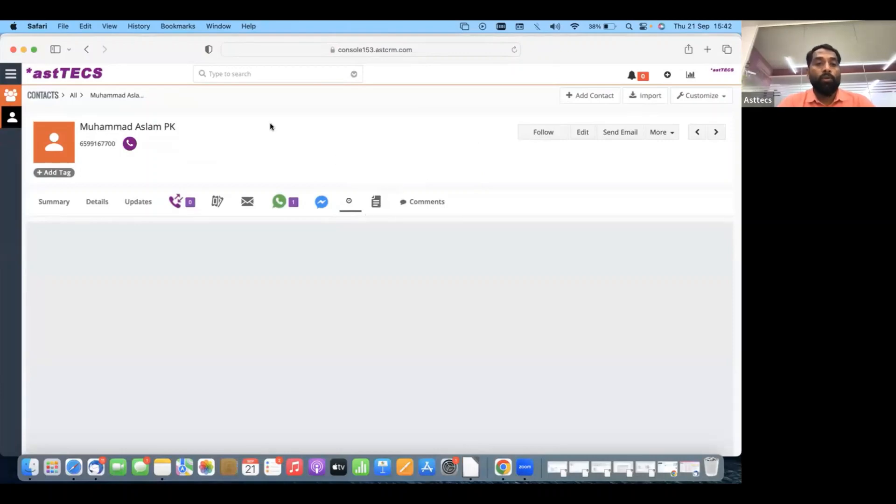
left_click_drag(39, 43, 39, 39)
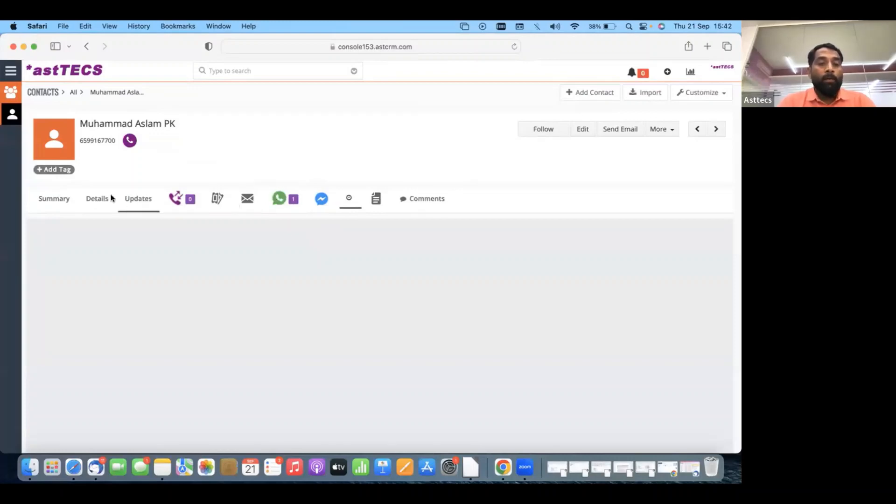
left_click(90, 197)
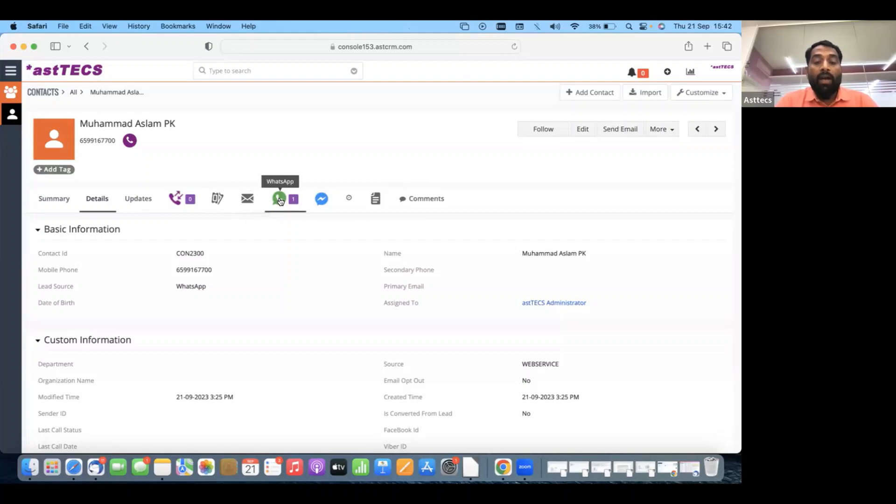
Step: View the contact's WhatsApp conversation and its message reply area
left_click(280, 200)
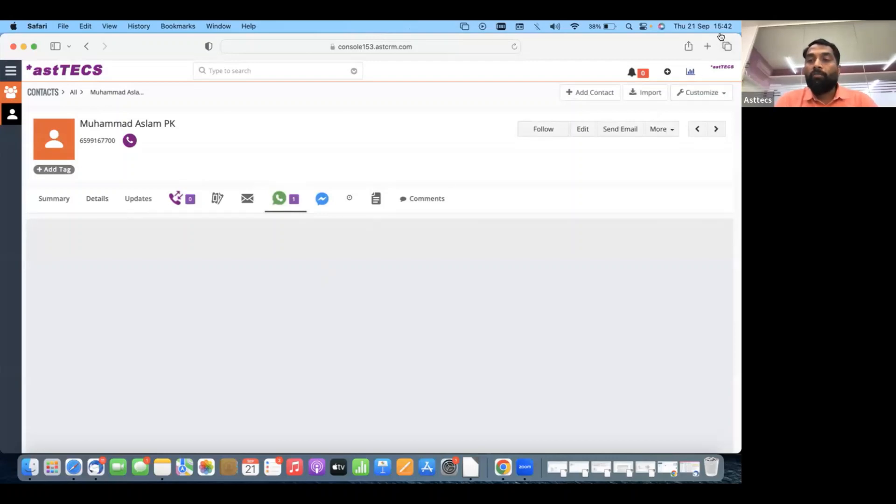
scroll(485, 303, "down", 3)
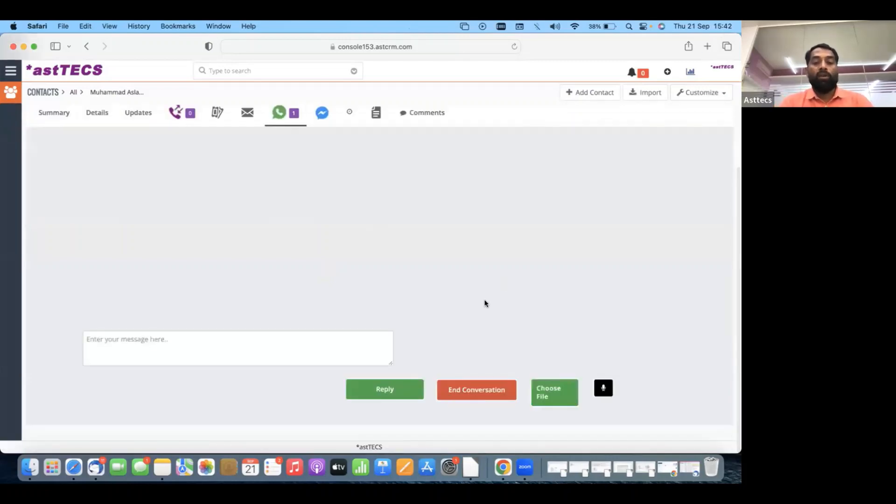
scroll(449, 230, "up", 1)
scroll(449, 231, "up", 3)
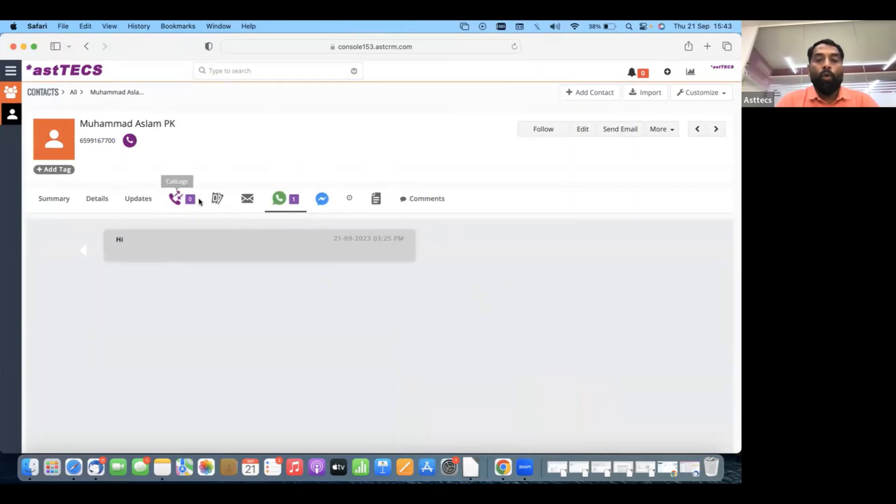
Step: Go back to the contacts list and open the WhatsApp conversation of the fourth contact
left_click(11, 71)
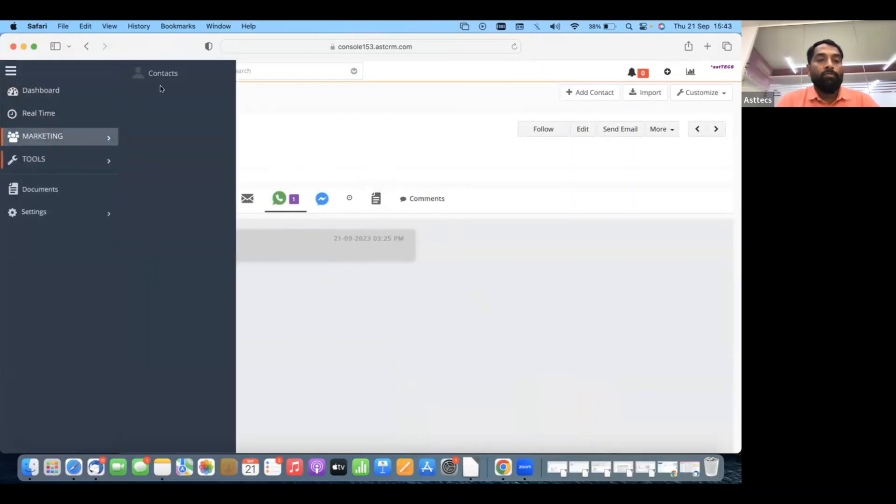
left_click(169, 74)
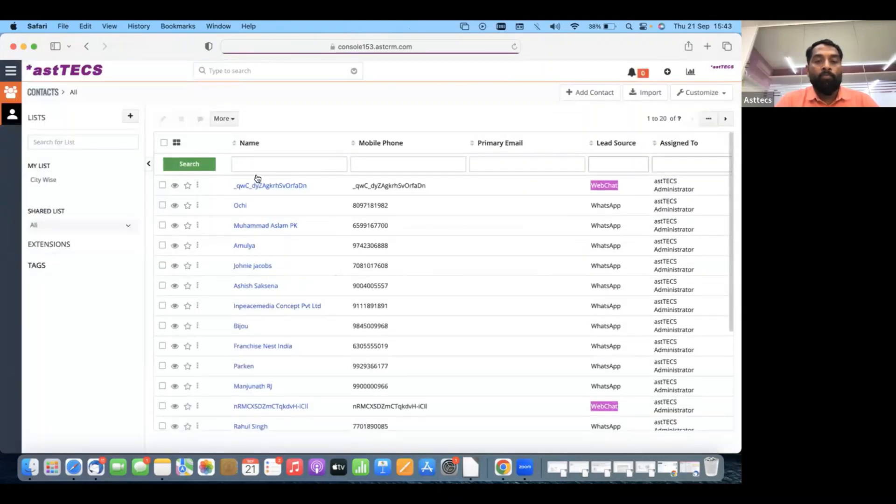
left_click(245, 246)
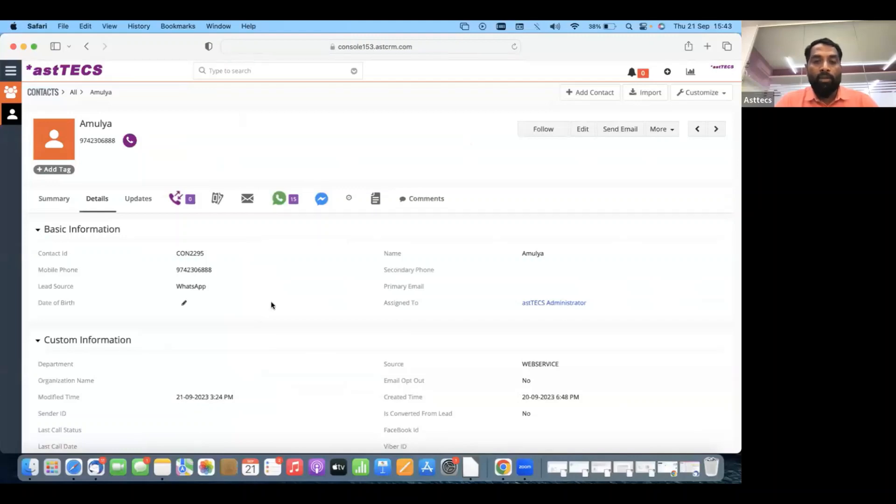
left_click(279, 199)
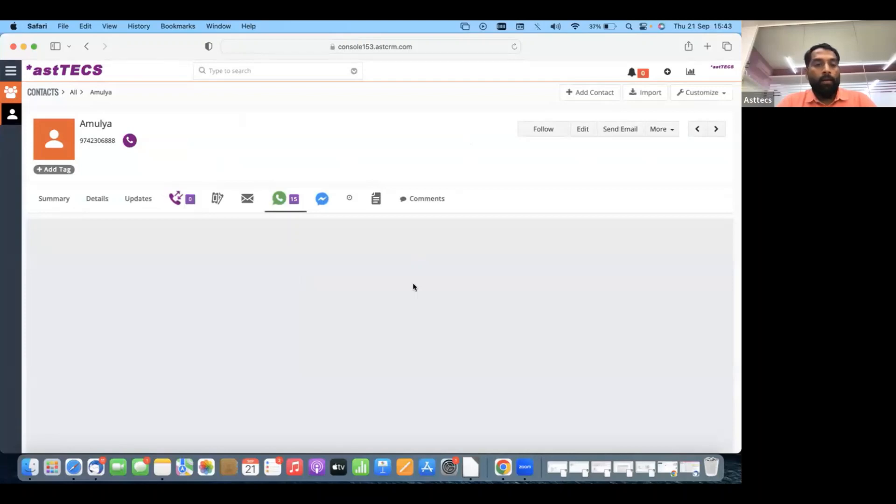
scroll(414, 287, "down", 2)
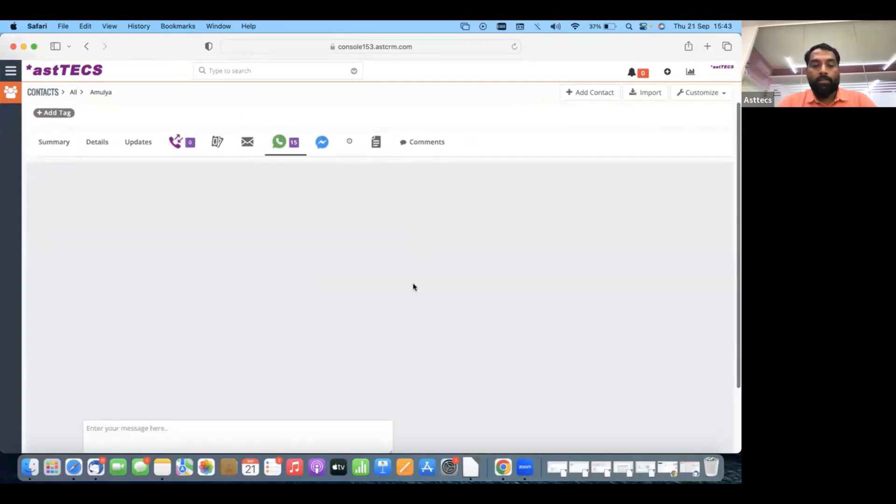
scroll(290, 220, "up", 5)
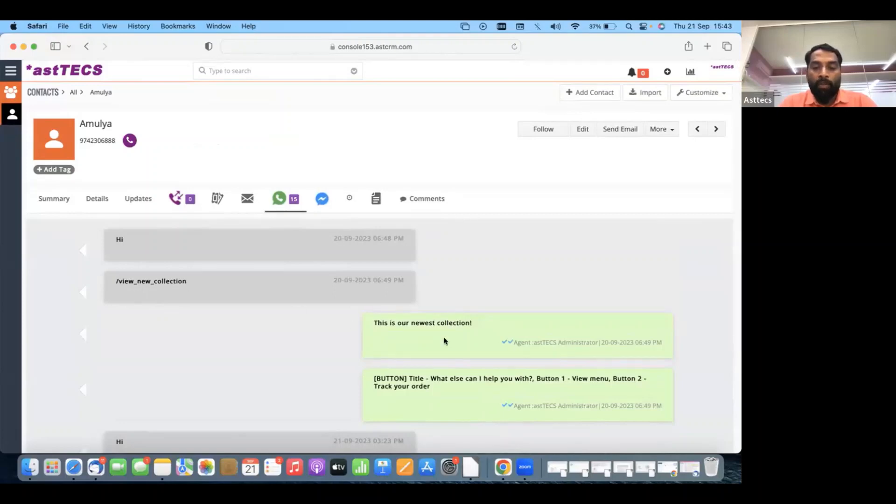
Step: Read through this contact's WhatsApp conversation from the first message to the latest and back
scroll(446, 340, "down", 3)
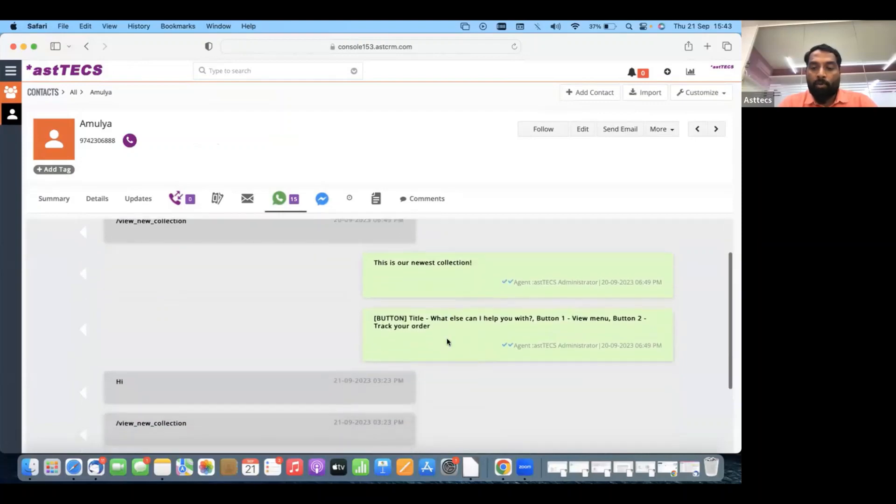
scroll(447, 341, "down", 2)
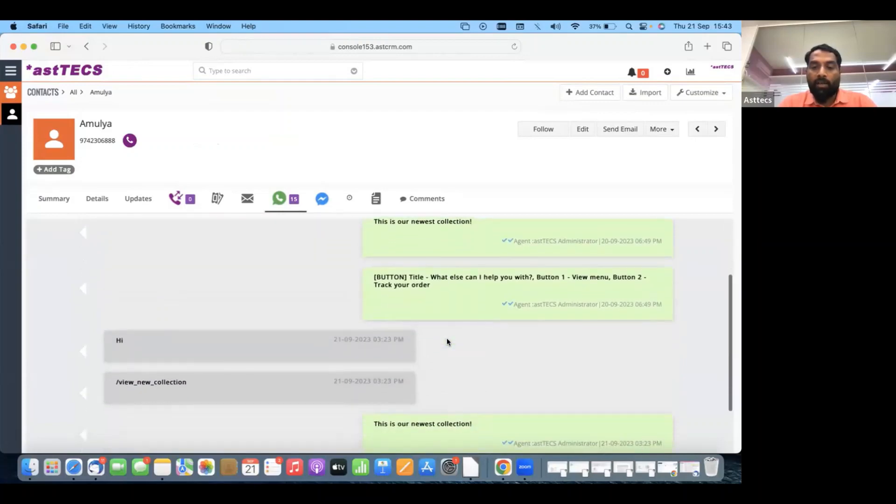
scroll(447, 342, "down", 3)
scroll(365, 322, "down", 10)
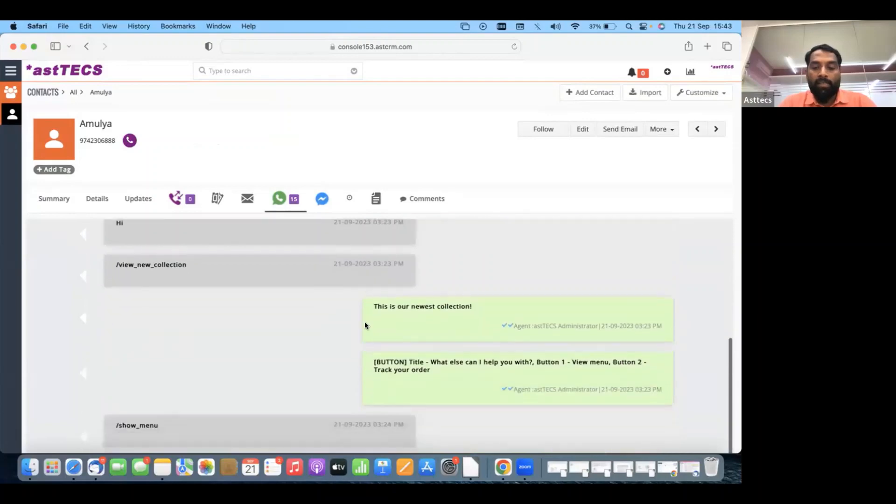
scroll(365, 325, "down", 1)
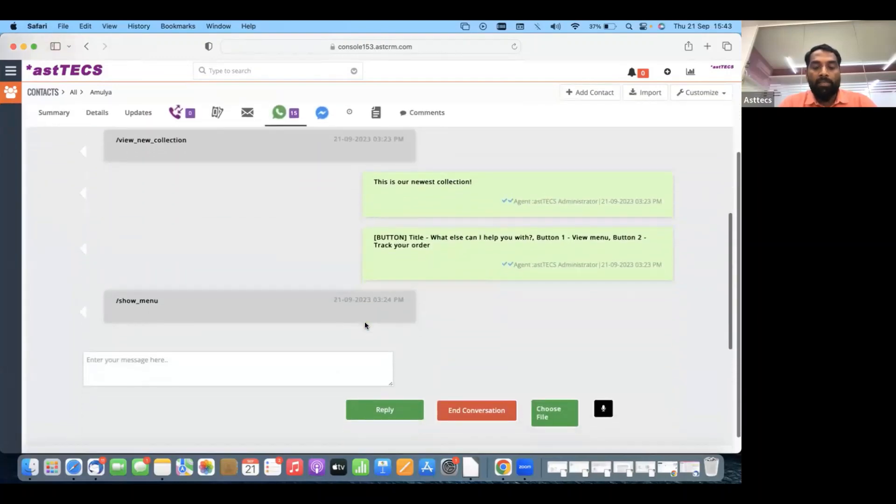
scroll(515, 323, "up", 5)
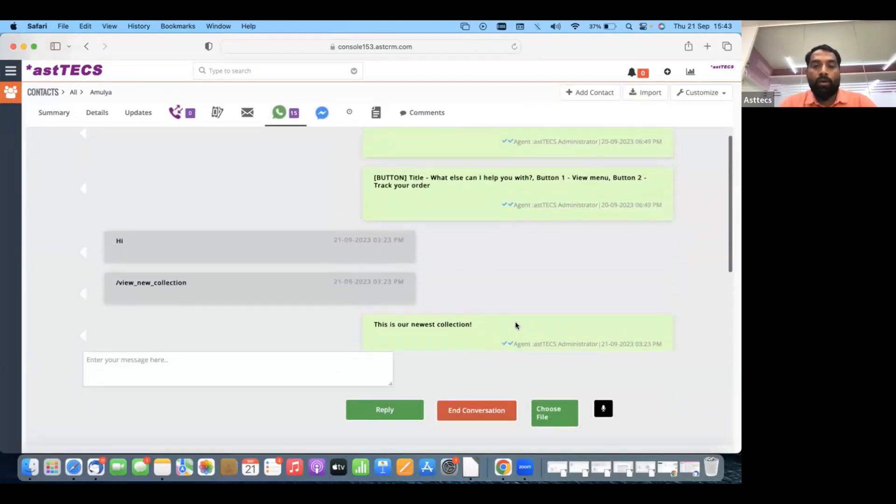
scroll(484, 303, "up", 5)
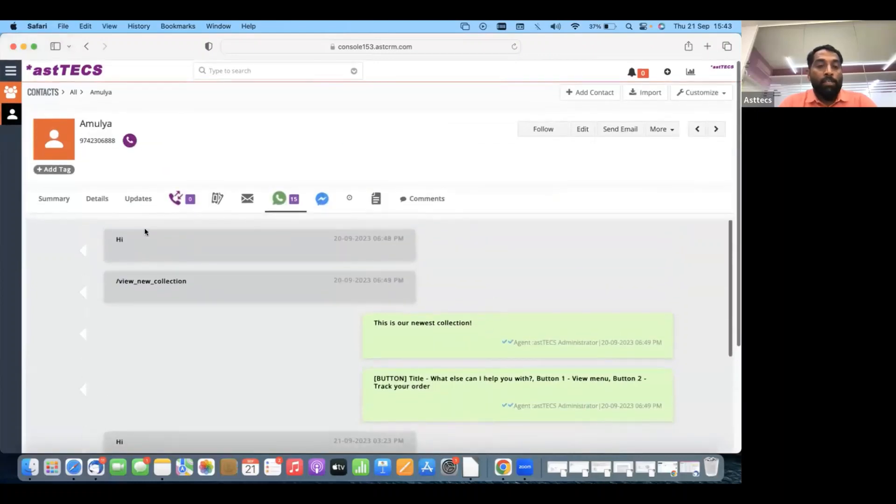
Step: Return from the contact's WhatsApp conversation to the full contacts list
left_click(11, 72)
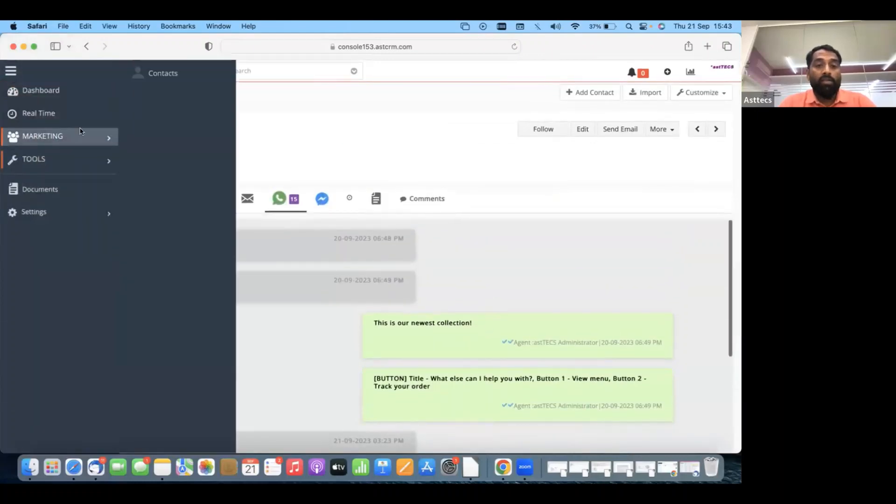
left_click(164, 72)
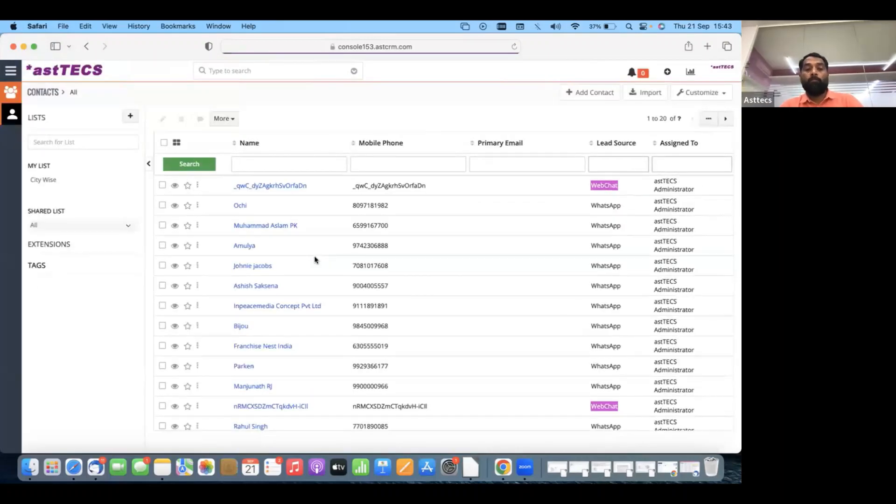
Step: Open the first contact with lead source WebChat and view its web chat conversation area down to the message reply box
left_click(264, 187)
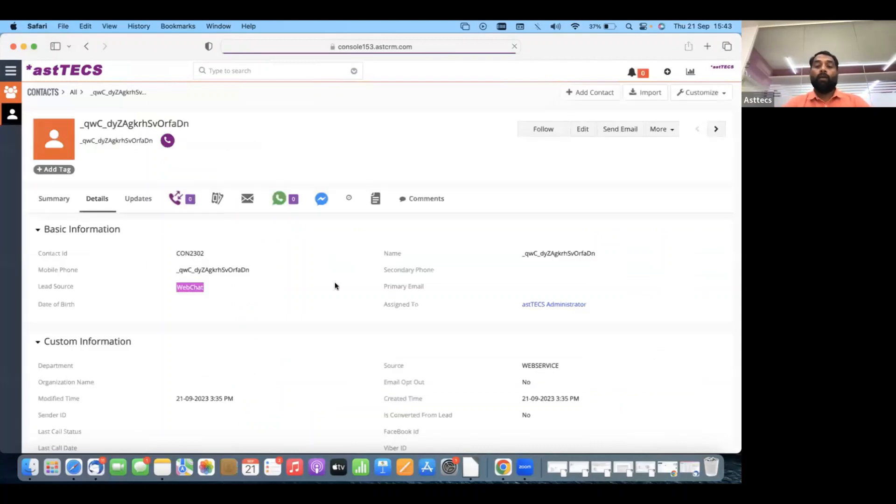
mouse_move(232, 310)
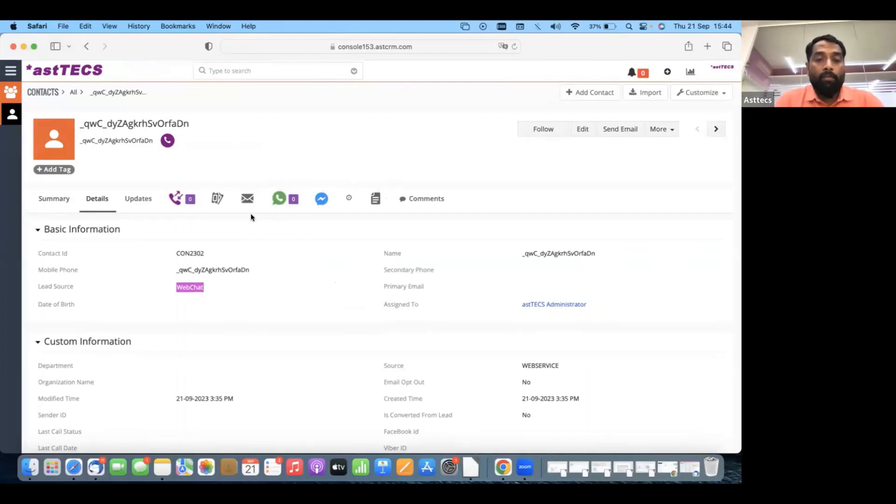
left_click(350, 196)
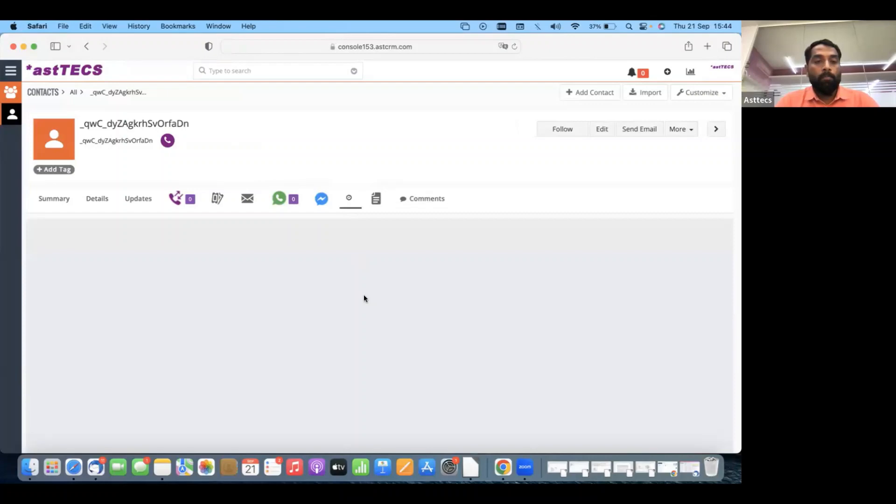
scroll(365, 298, "down", 1)
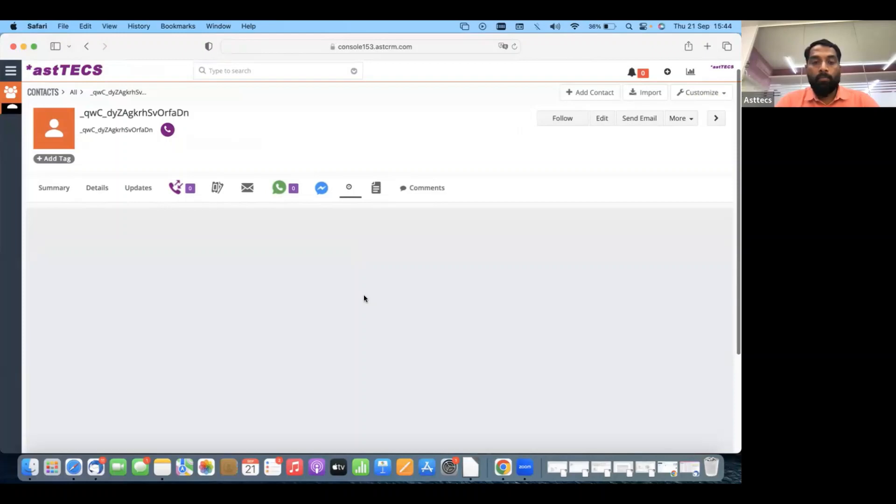
scroll(364, 299, "down", 2)
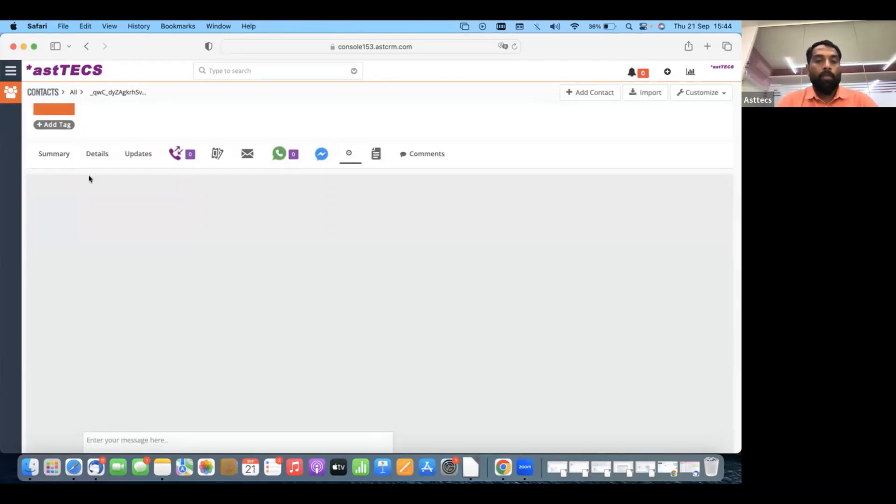
Step: Return from the web chat contact's record to the full Contacts list in the Marketing module
left_click(12, 74)
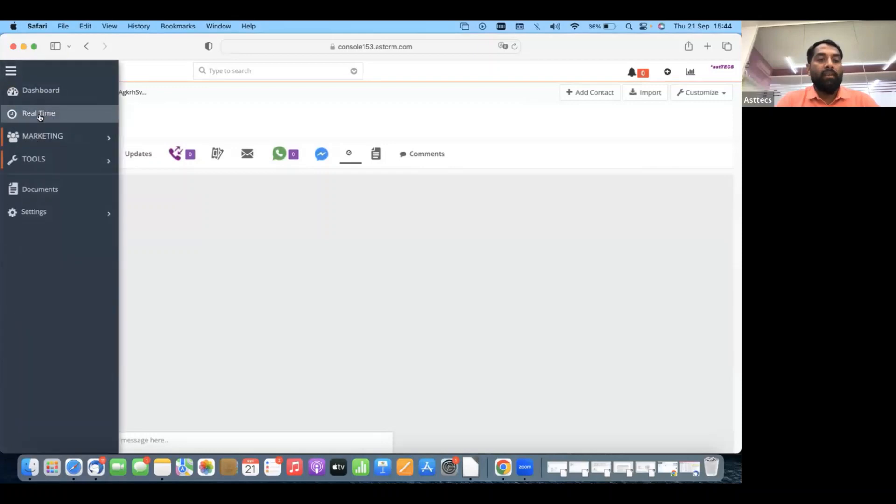
left_click(40, 141)
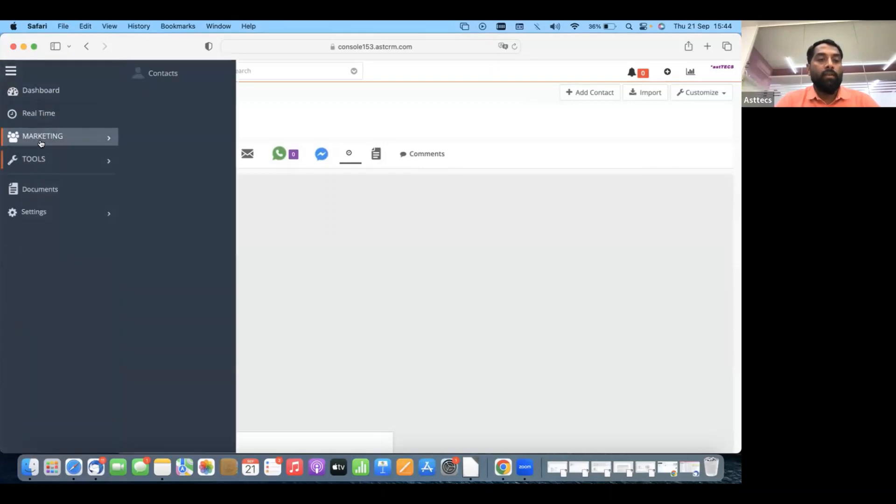
left_click(163, 73)
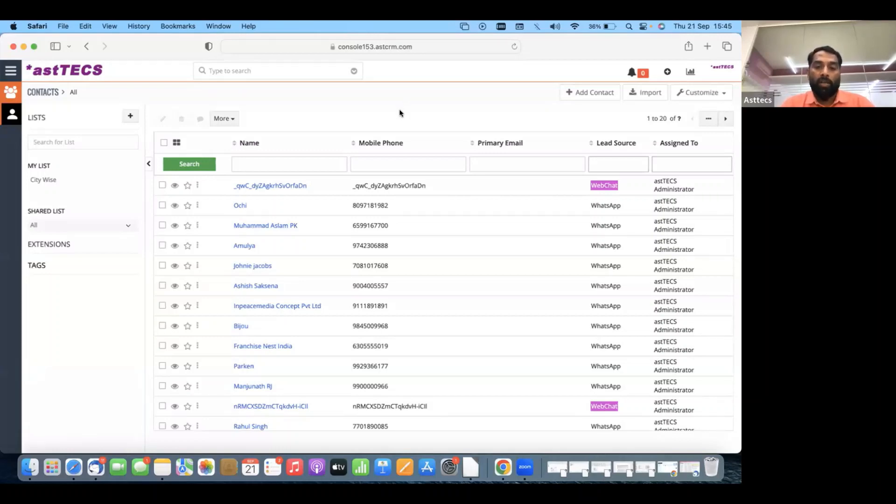
Step: Switch to the full-screen Safari presentation and advance from the demo slide to the Employee on-boarding slide
key("ctrl+Up")
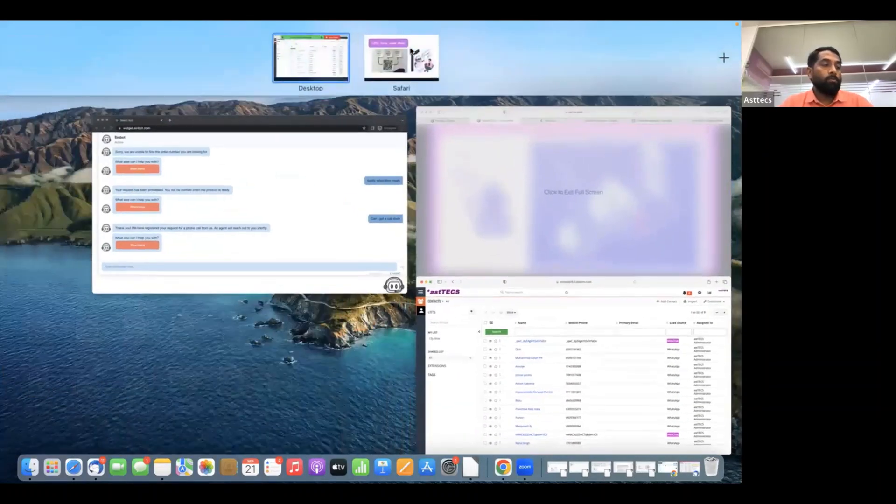
left_click(401, 57)
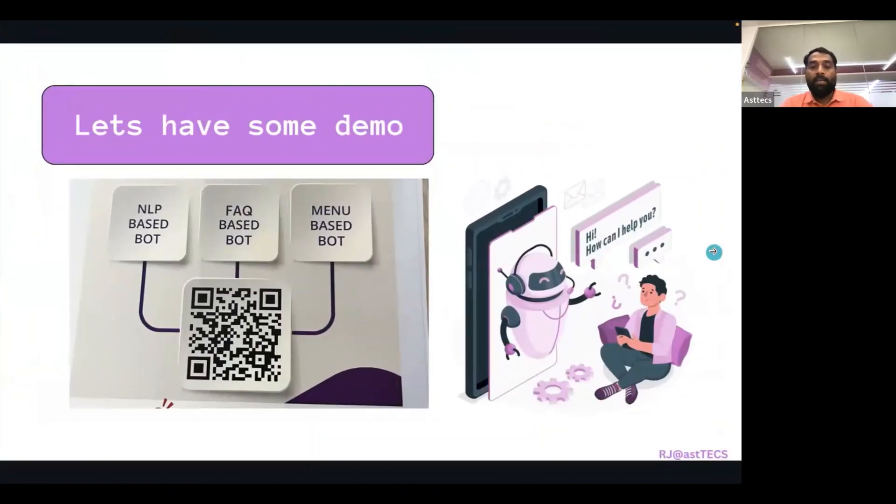
left_click(713, 251)
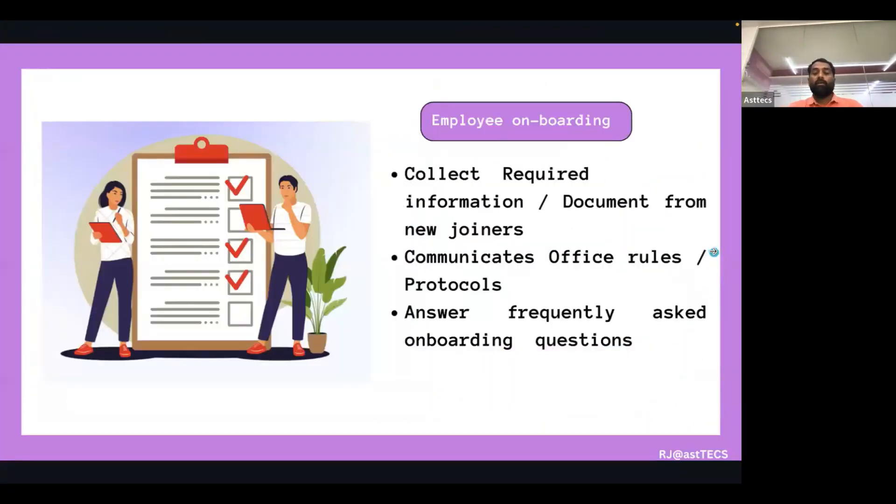